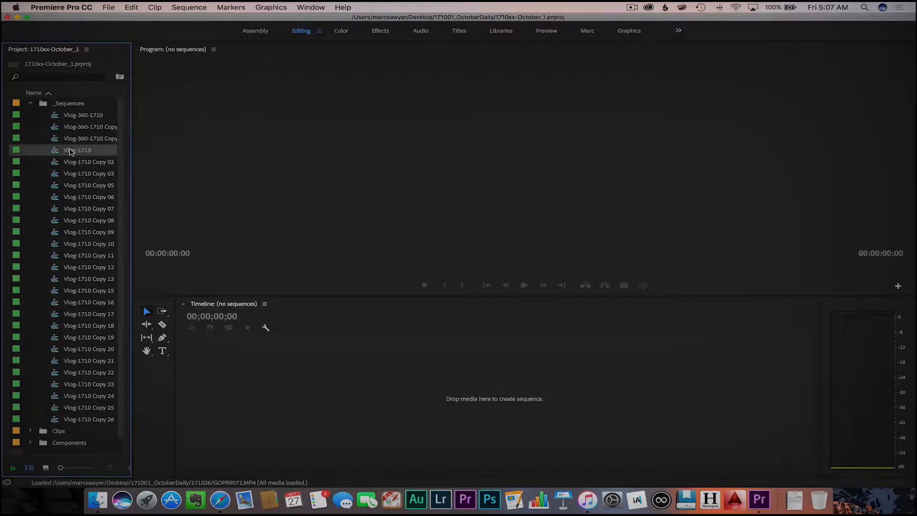
# - Duplicate the Vlog-1710 sequence and open the duplicate in the timeline
pyautogui.rightClick(71, 151)
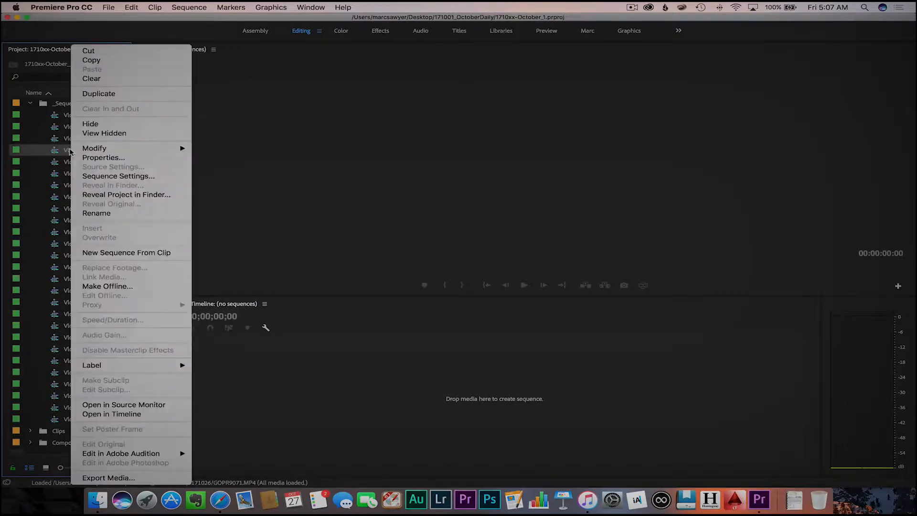
pyautogui.click(94, 94)
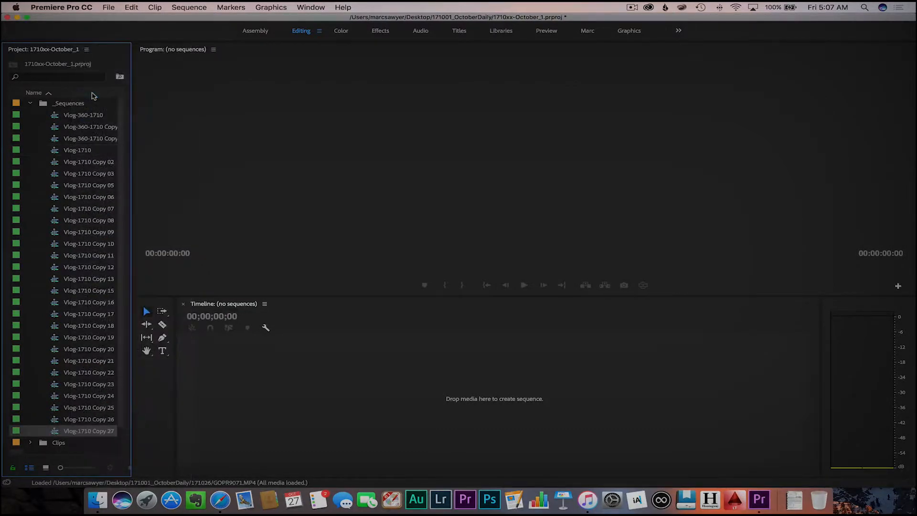
pyautogui.doubleClick(57, 433)
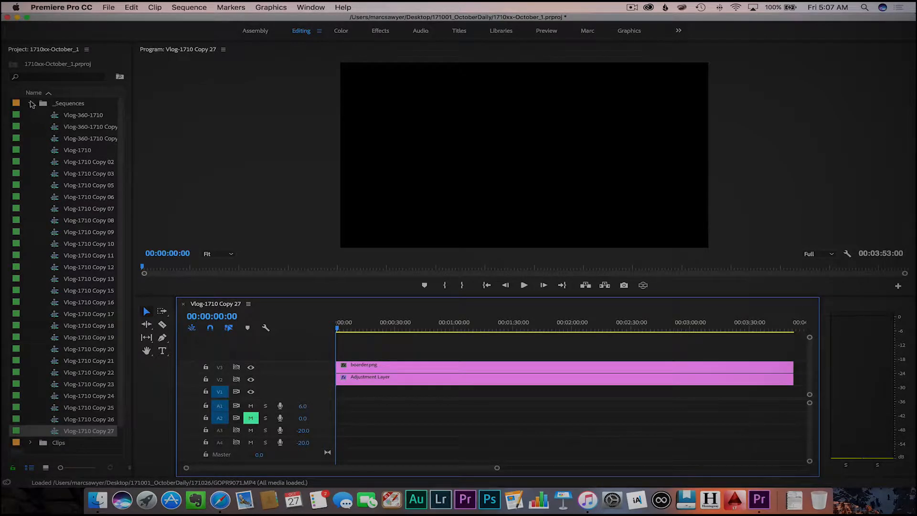
# - Collapse the _Sequences bin and import the 171027 folder from Finder into the Premiere Pro project
pyautogui.click(31, 103)
pyautogui.click(99, 501)
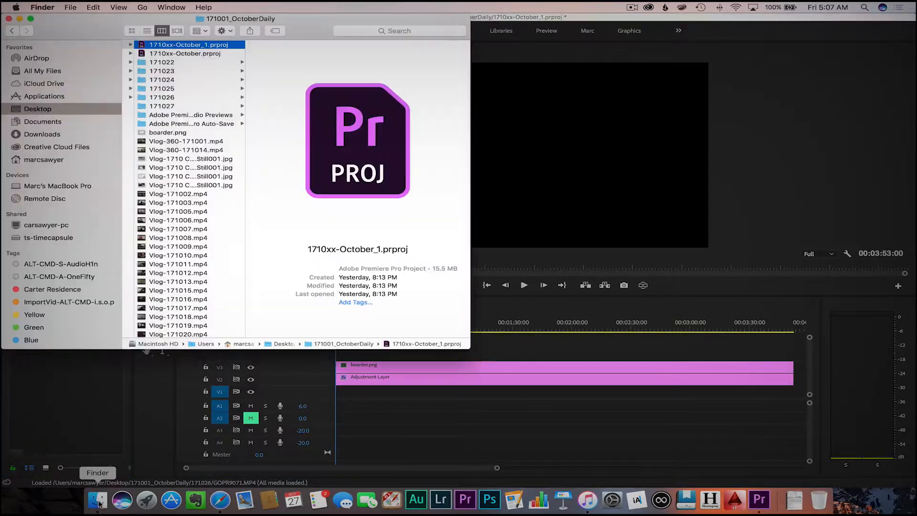
pyautogui.click(178, 107)
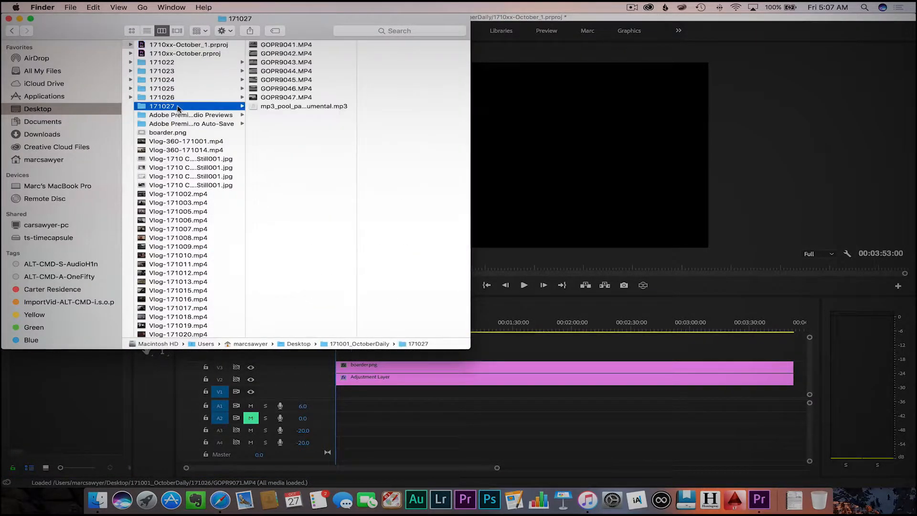
pyautogui.moveTo(175, 107); pyautogui.dragTo(41, 423)
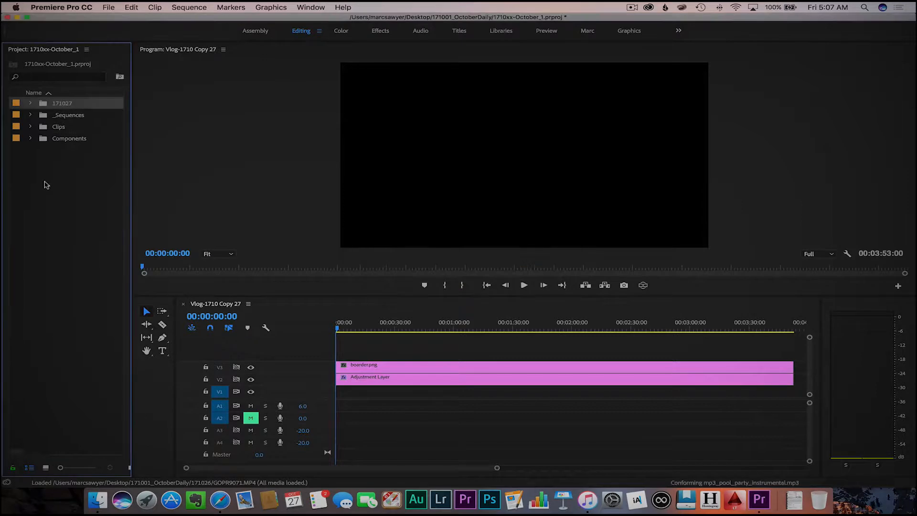
# - Place the mp3_pool_party_instrumental music from the 171027 bin on audio track A3 at the start of the sequence
pyautogui.click(30, 104)
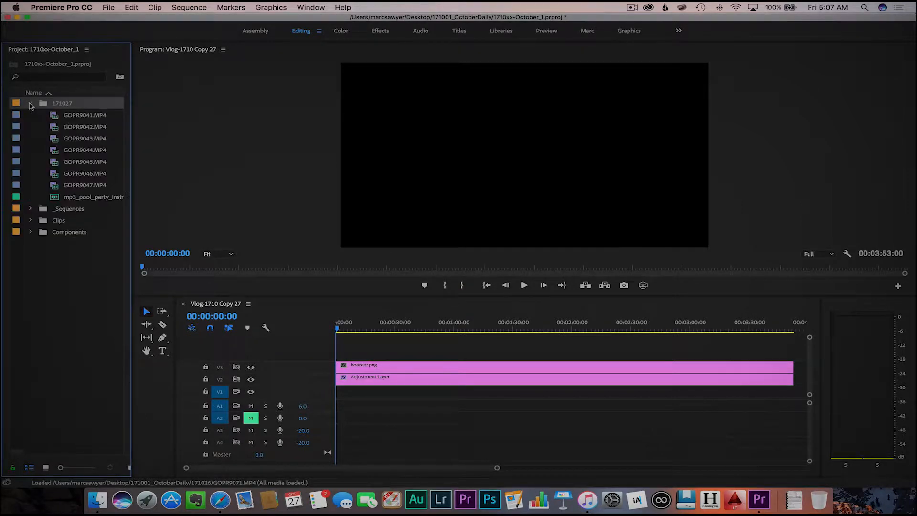
pyautogui.click(77, 198)
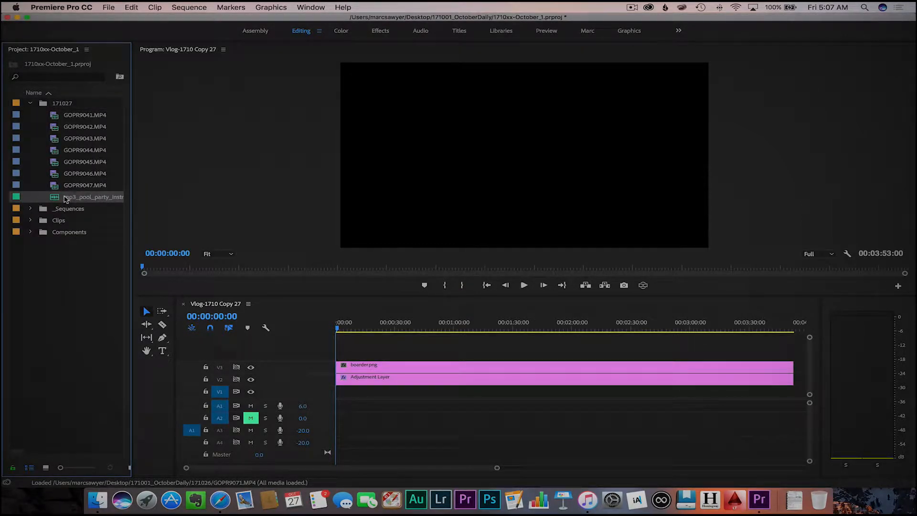
pyautogui.moveTo(66, 199)
pyautogui.mouseDown()
pyautogui.moveTo(293, 285)
pyautogui.moveTo(403, 405)
pyautogui.moveTo(337, 434)
pyautogui.mouseUp()
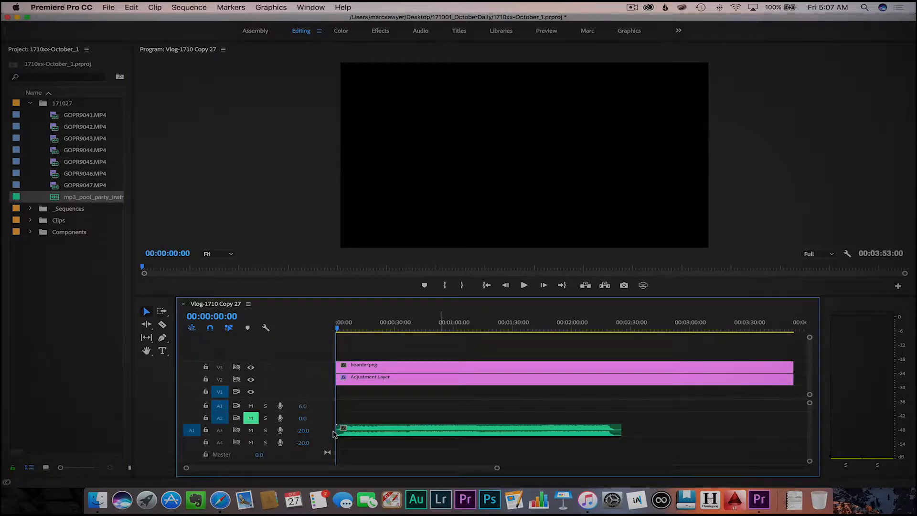
# - Send the entire sequence with the music clip to Adobe Audition, keeping the default name, Dynamic Link video and Render All clip effects
pyautogui.click(368, 432)
pyautogui.click(108, 7)
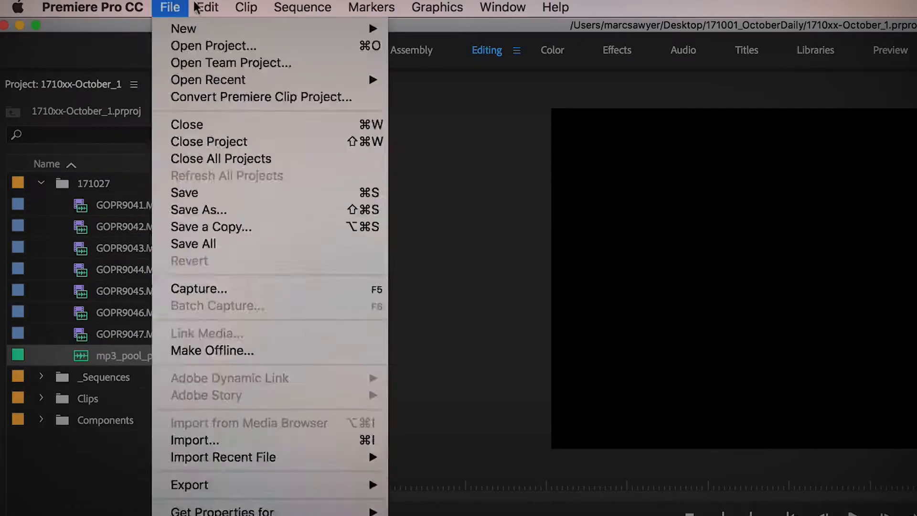
pyautogui.moveTo(131, 7)
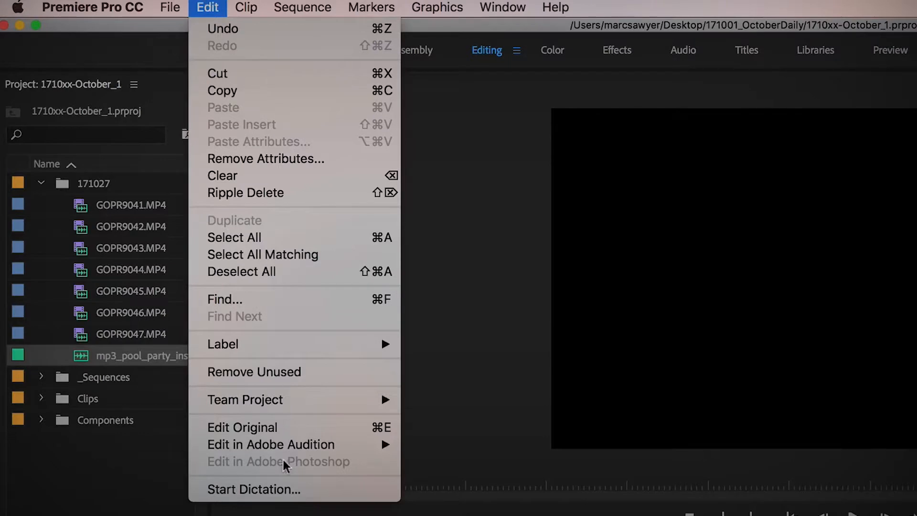
pyautogui.moveTo(287, 443)
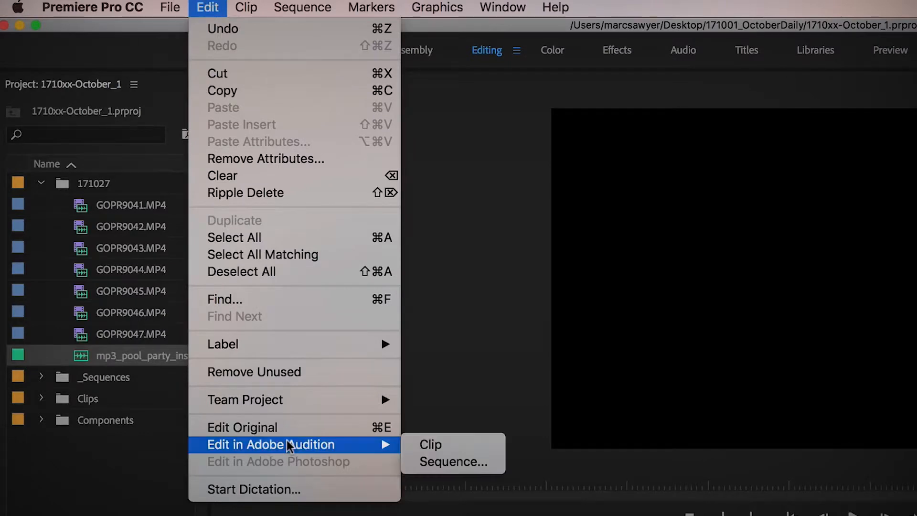
pyautogui.click(479, 465)
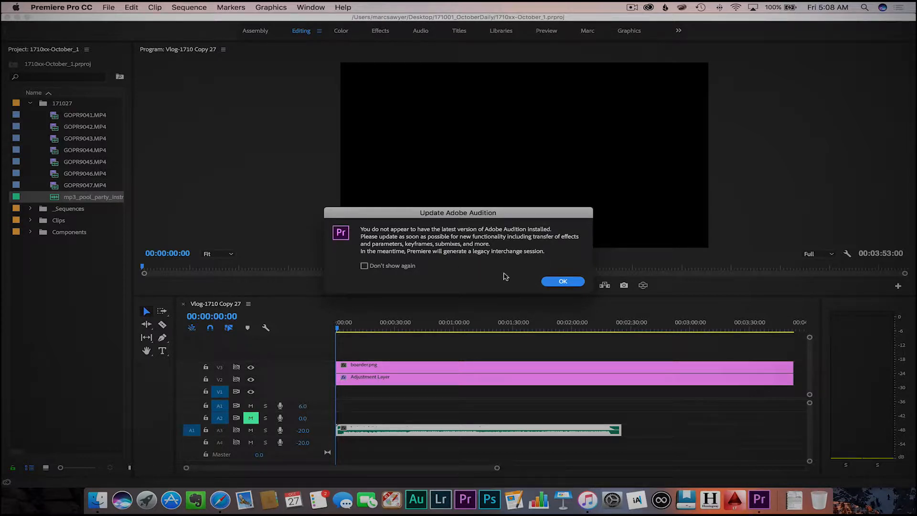
pyautogui.click(555, 281)
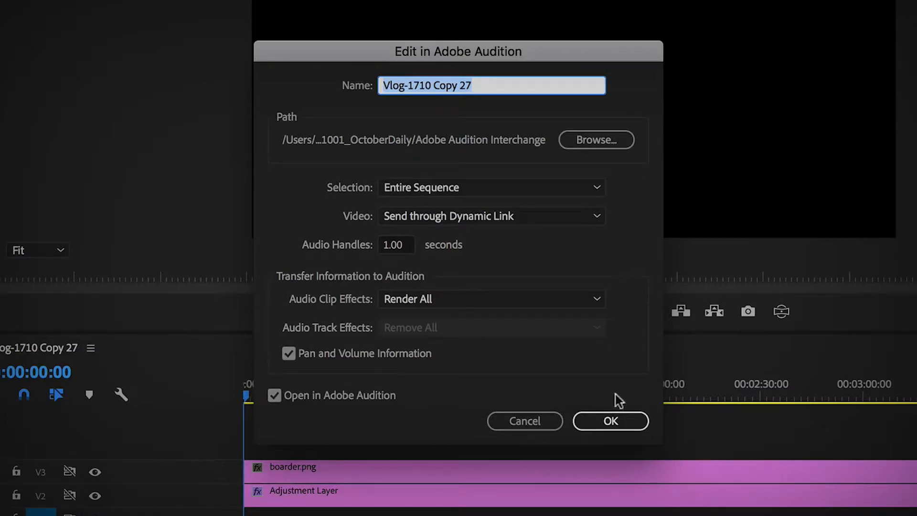
pyautogui.click(614, 423)
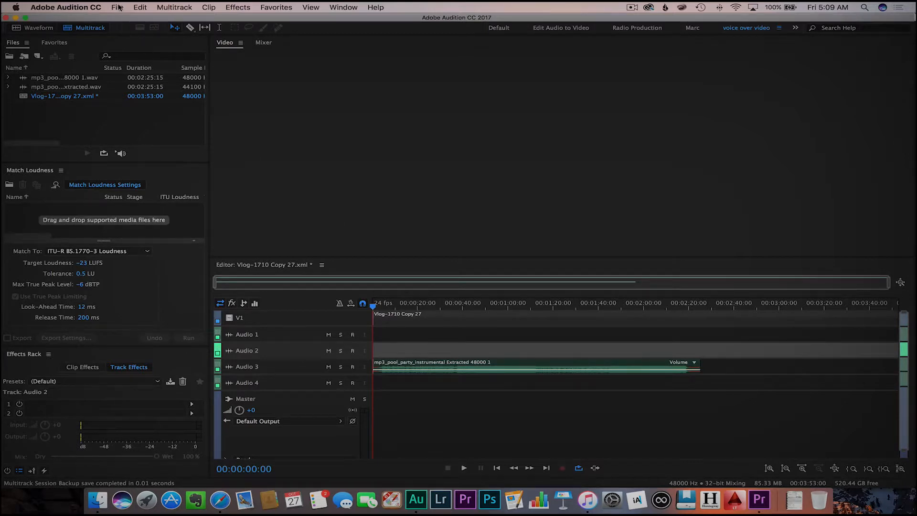
# - Create a new multitrack session in Audition named "sound loop" with a 44100 Hz sample rate and a stereo master
pyautogui.click(117, 7)
pyautogui.moveTo(139, 21)
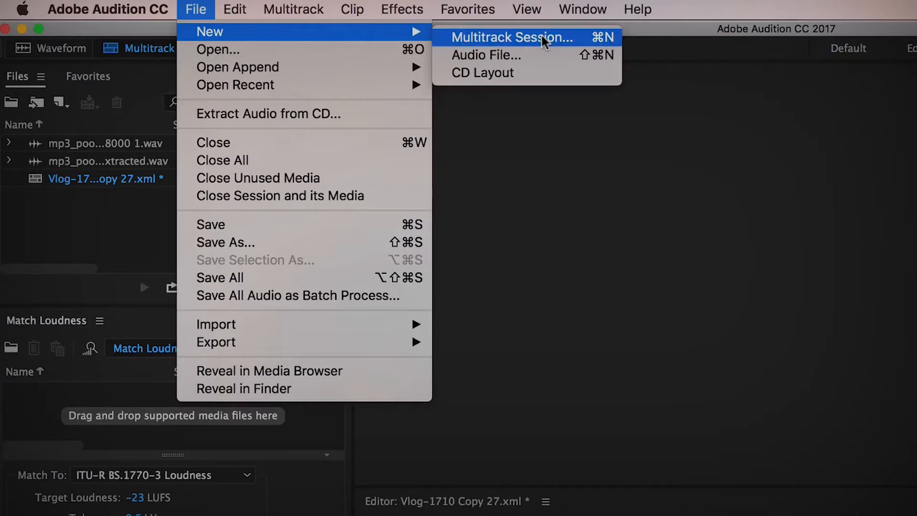
pyautogui.click(543, 40)
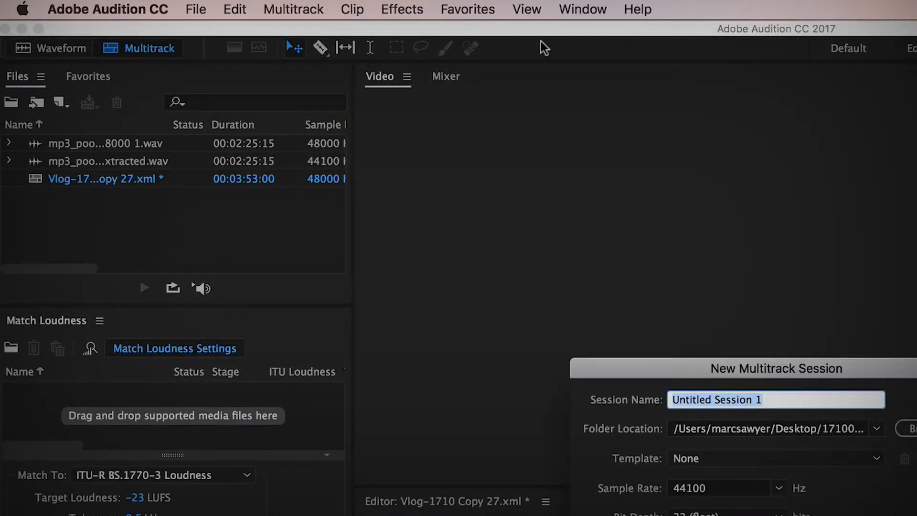
pyautogui.write('sound l')
pyautogui.write('oop')
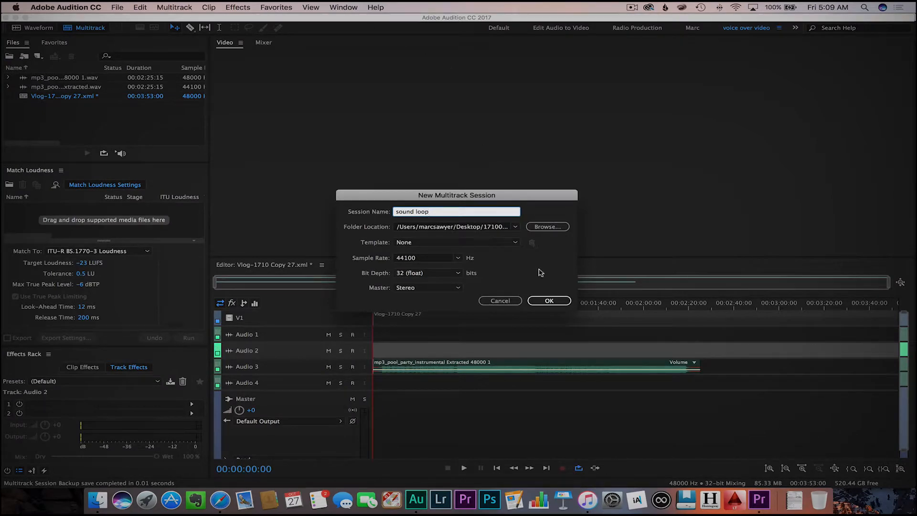
pyautogui.click(548, 299)
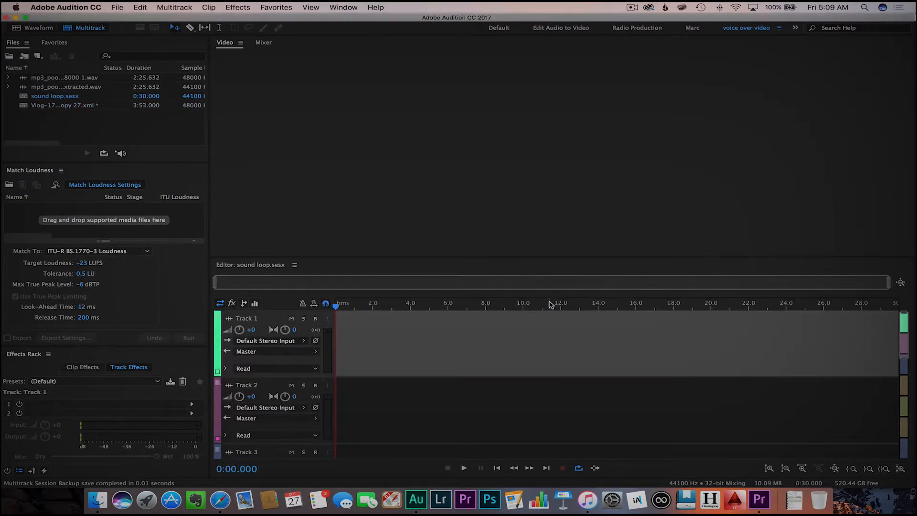
# - Add the 44100 Hz extracted pool party WAV file to the start of Track 1 and select the clip
pyautogui.click(52, 89)
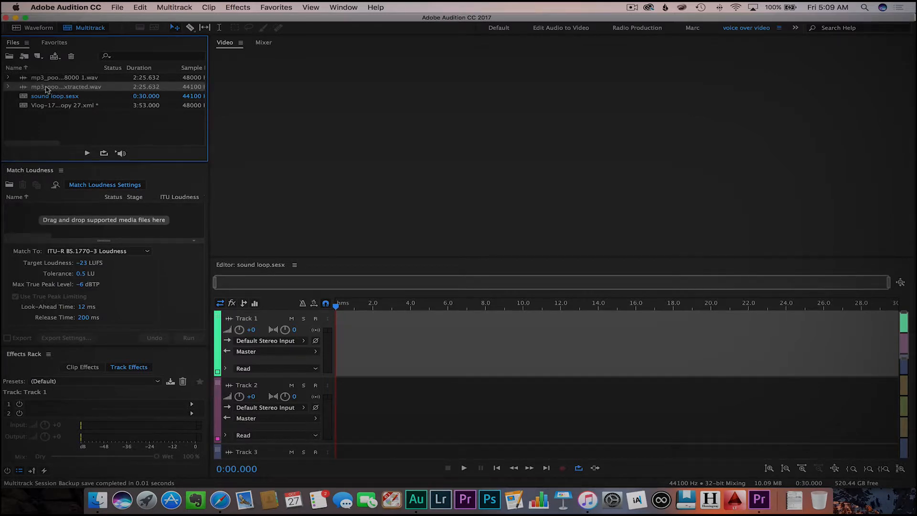
pyautogui.moveTo(46, 89); pyautogui.dragTo(363, 334)
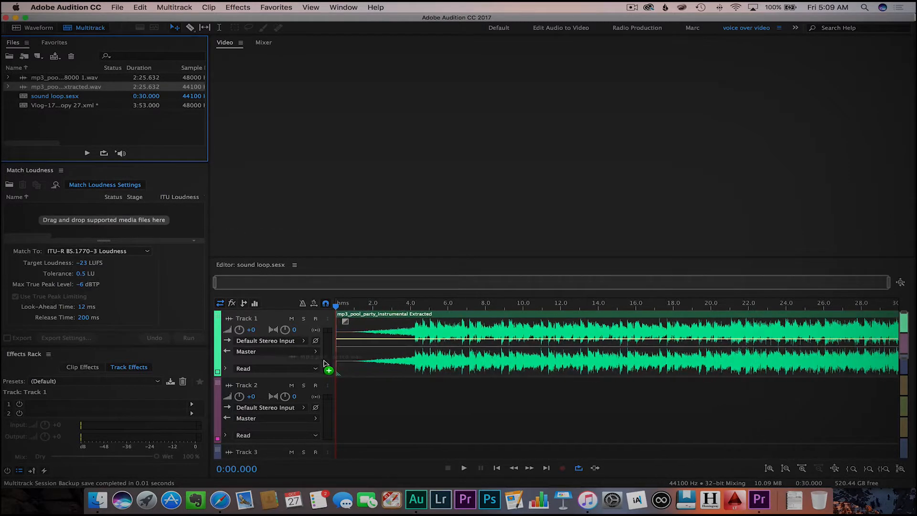
pyautogui.click(382, 327)
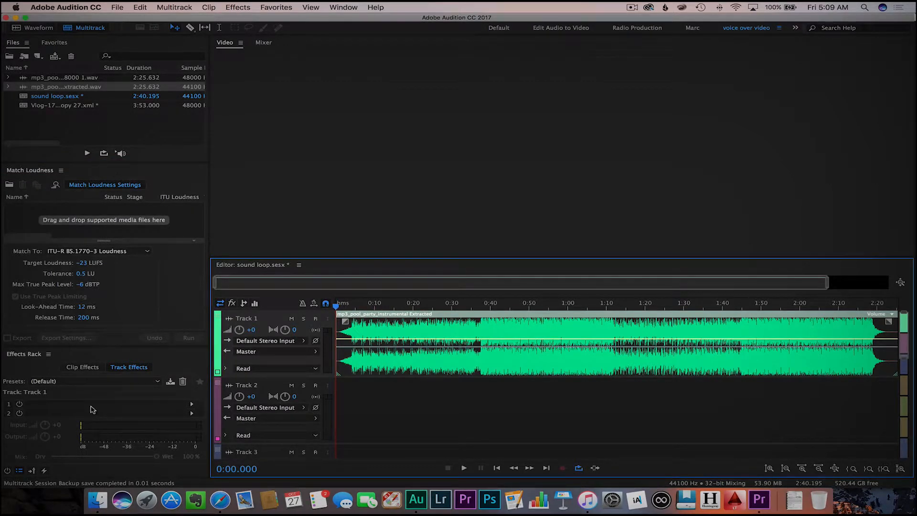
# - Find the Remix command and enable Remix on the selected music clip
pyautogui.click(376, 7)
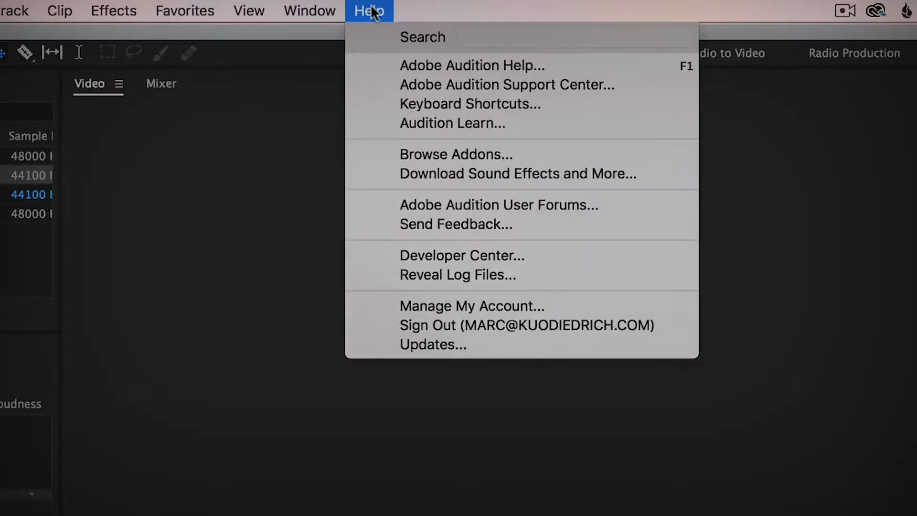
pyautogui.write('remix')
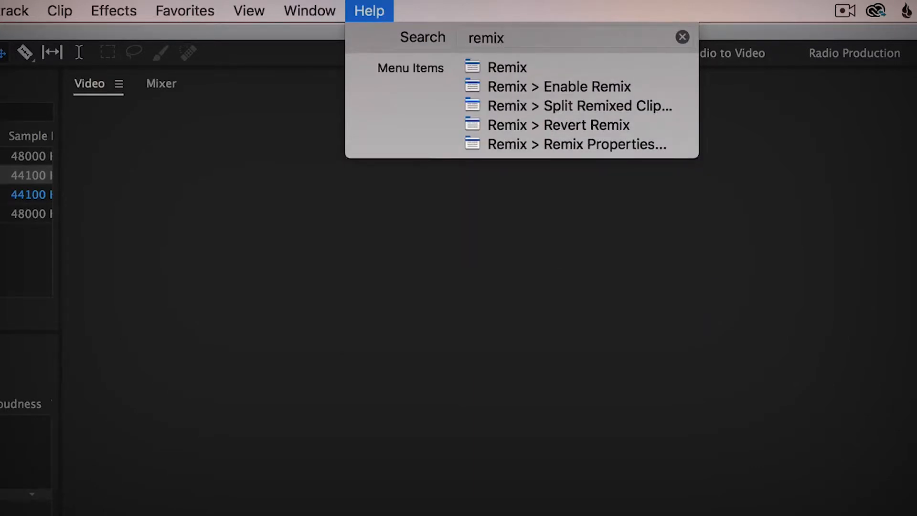
pyautogui.moveTo(523, 62)
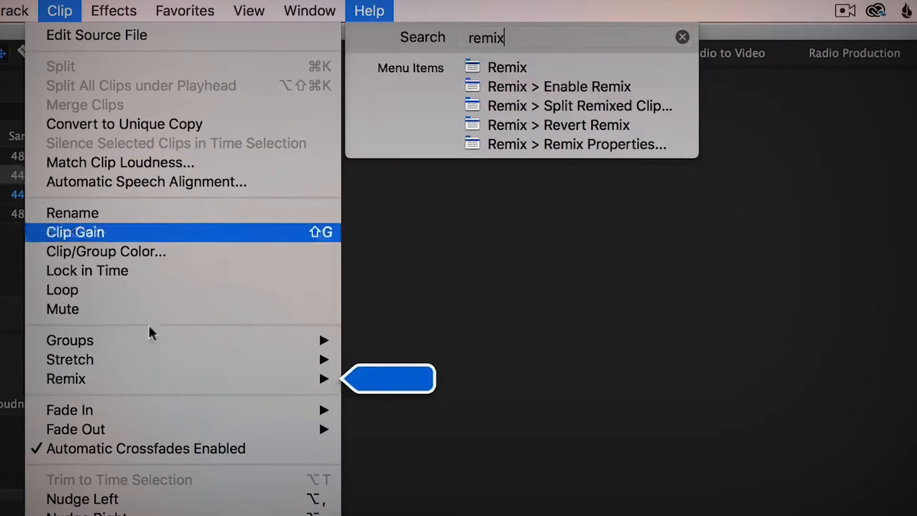
pyautogui.moveTo(160, 380)
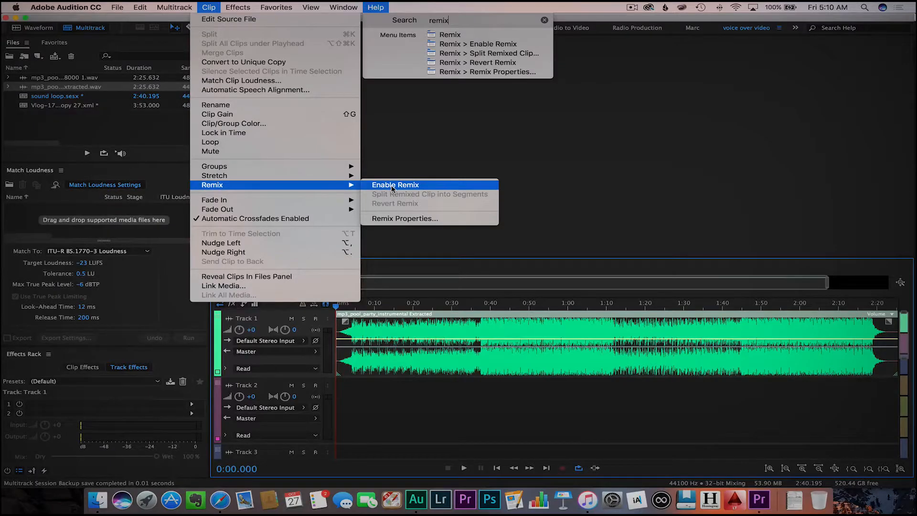
pyautogui.click(392, 187)
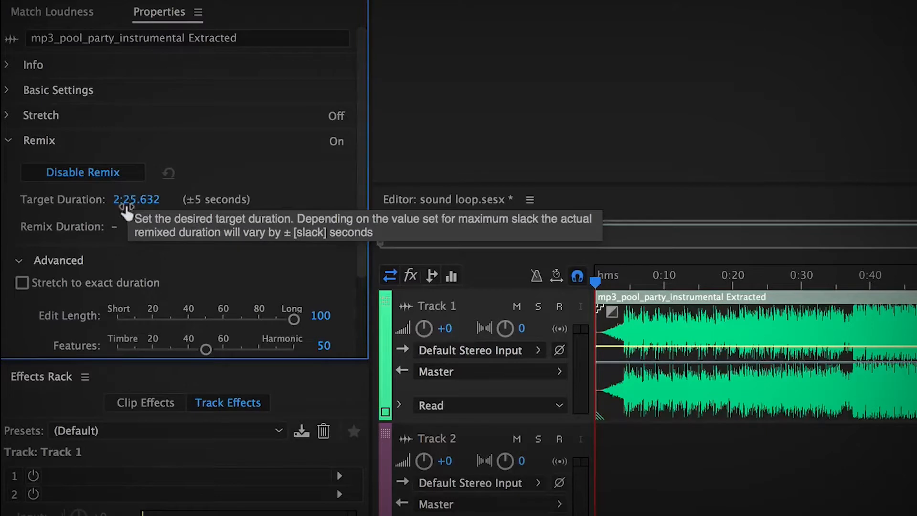
# - Set the clip's remix target duration to 6:25.632
pyautogui.click(124, 200)
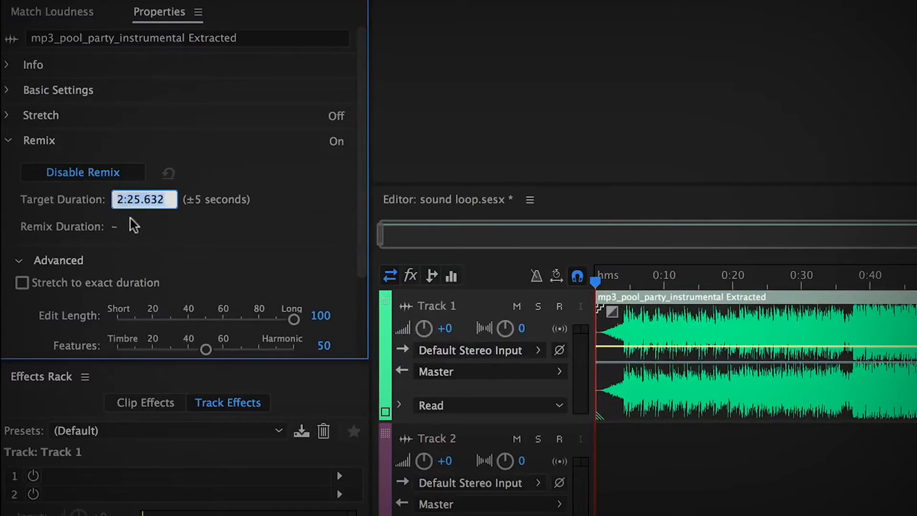
pyautogui.click(123, 198)
pyautogui.moveTo(123, 198); pyautogui.dragTo(109, 200)
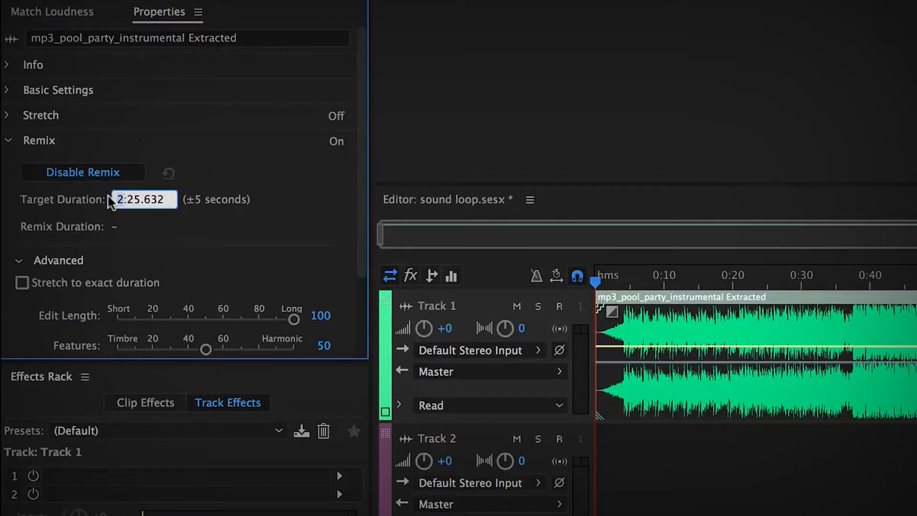
pyautogui.write('6')
pyautogui.press('Return')
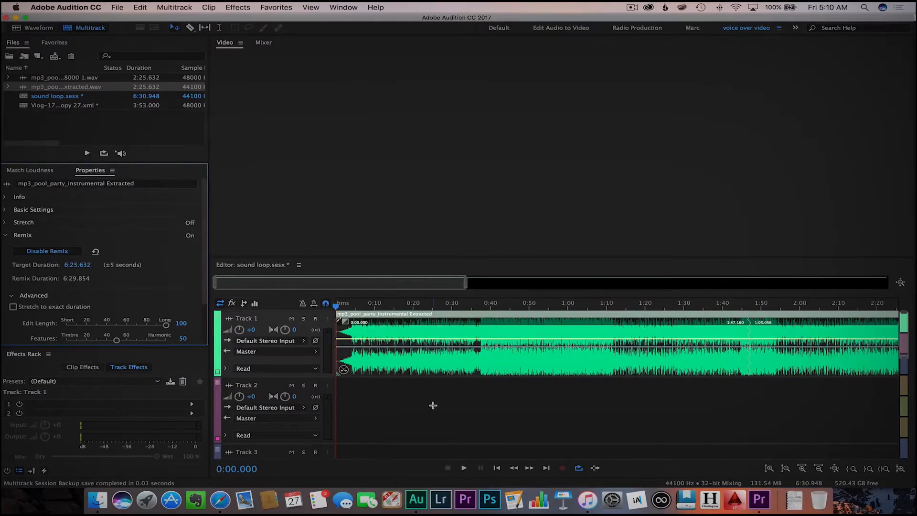
# - Play the remixed clip from about 3:50 and from about 1:43 to check its edit points, examining the first transition up close
pyautogui.moveTo(467, 282); pyautogui.dragTo(887, 285)
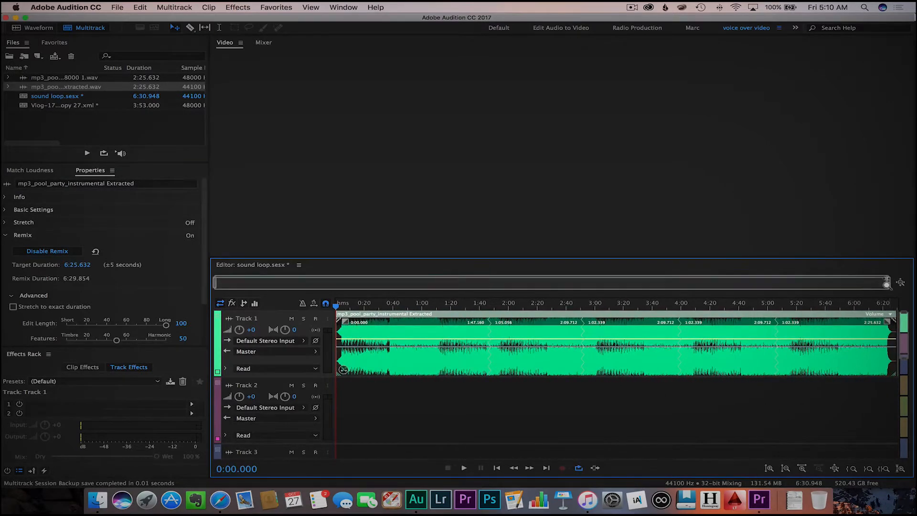
pyautogui.click(667, 305)
pyautogui.press('space')
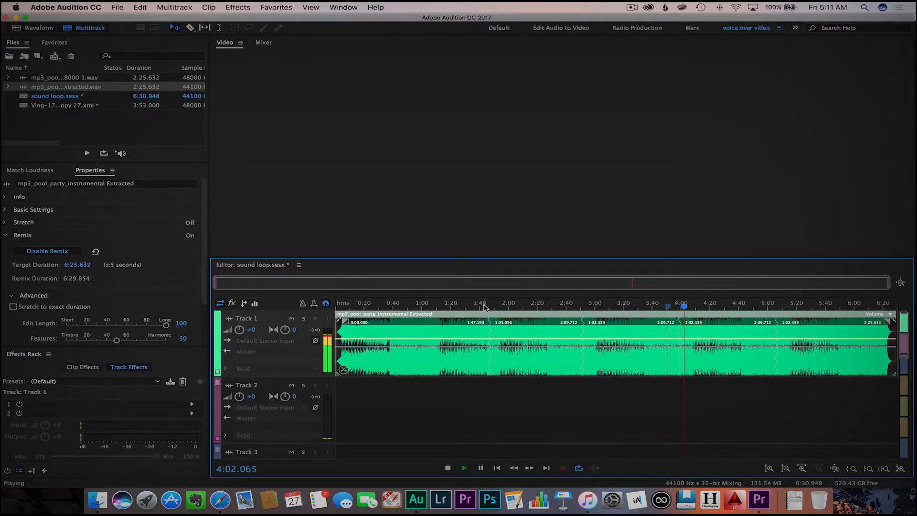
pyautogui.click(485, 306)
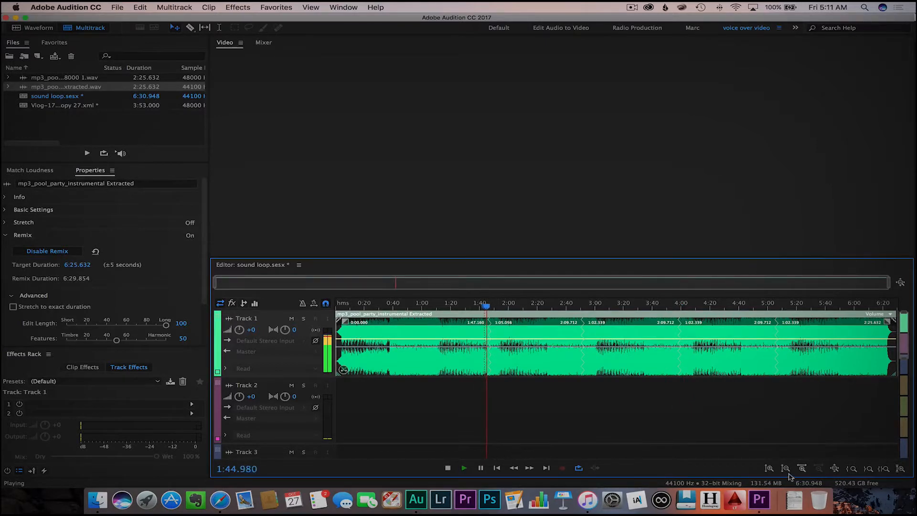
pyautogui.click(803, 469)
pyautogui.click(802, 469)
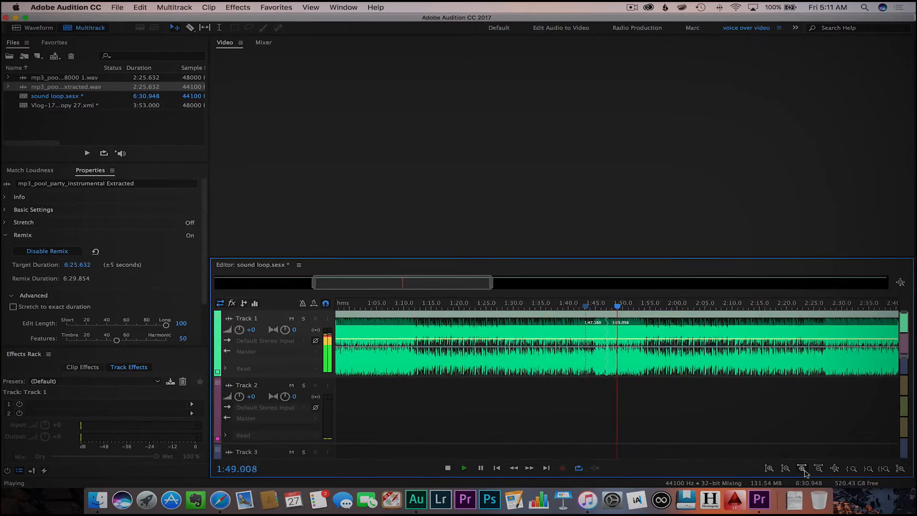
pyautogui.click(803, 470)
pyautogui.click(803, 469)
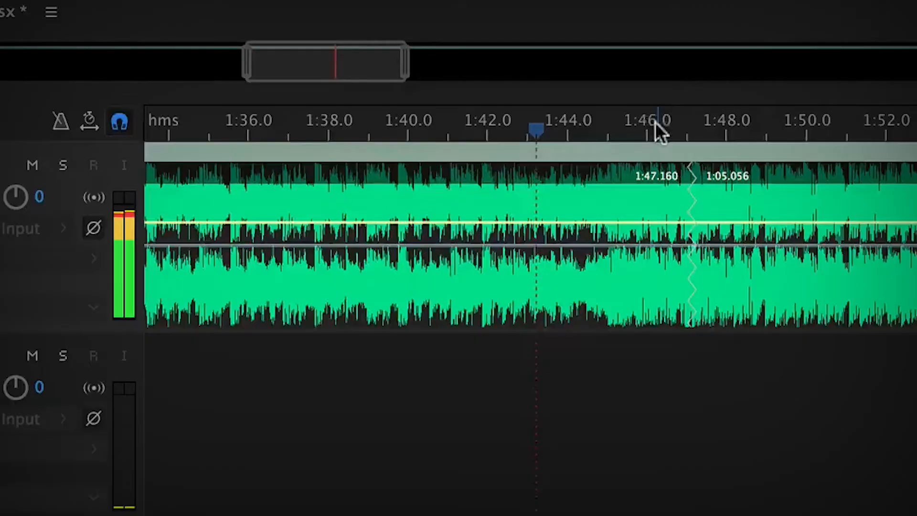
# - Play the remixed clip from about 1:46 across its first transition and stop just past it
pyautogui.click(536, 304)
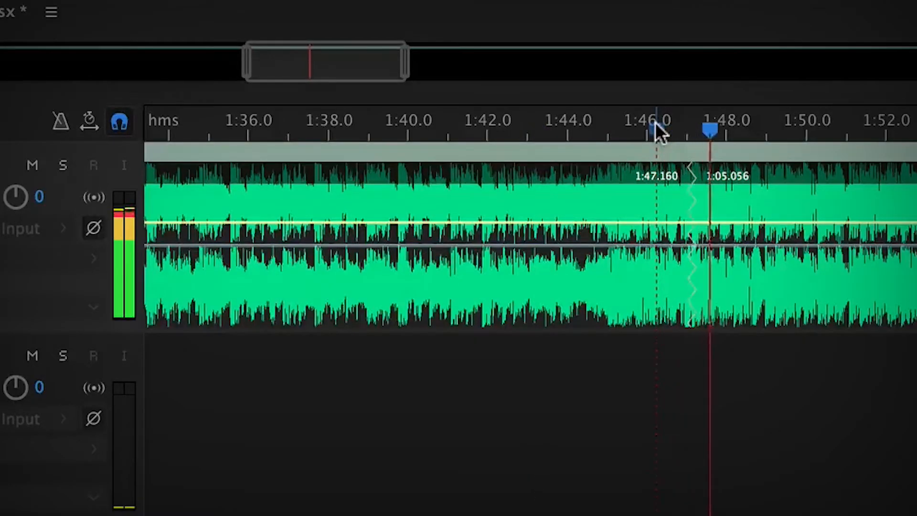
pyautogui.click(650, 129)
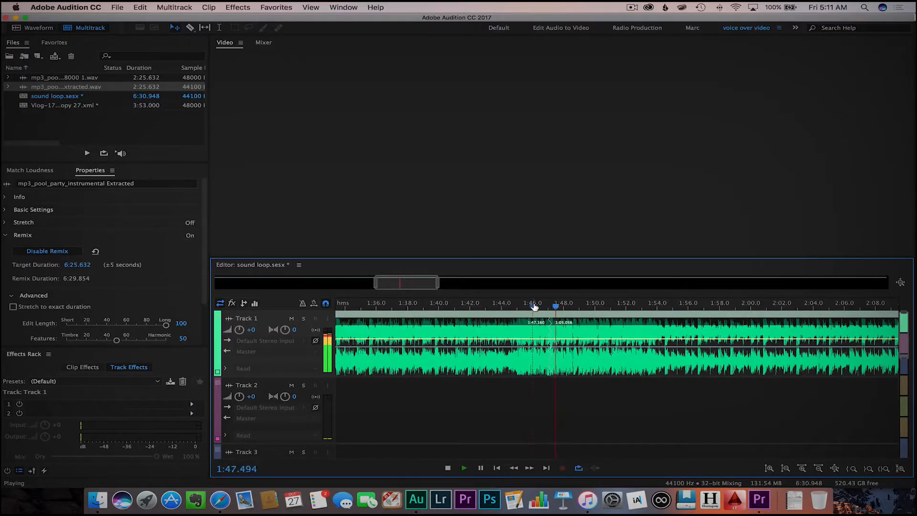
pyautogui.press('space')
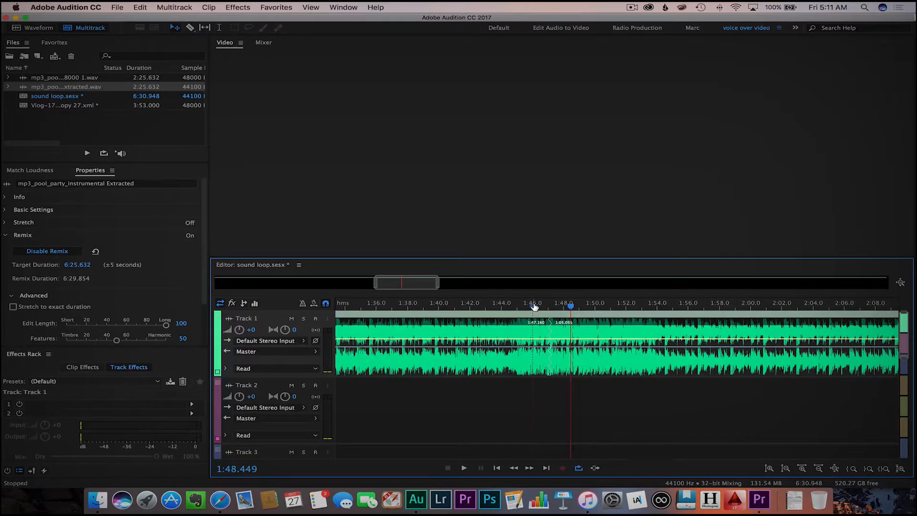
# - Export the session to Premiere Pro as sound loop (AU Tracks).xml in the 171027 folder, copying it to a new audio track in the active sequence
pyautogui.click(117, 9)
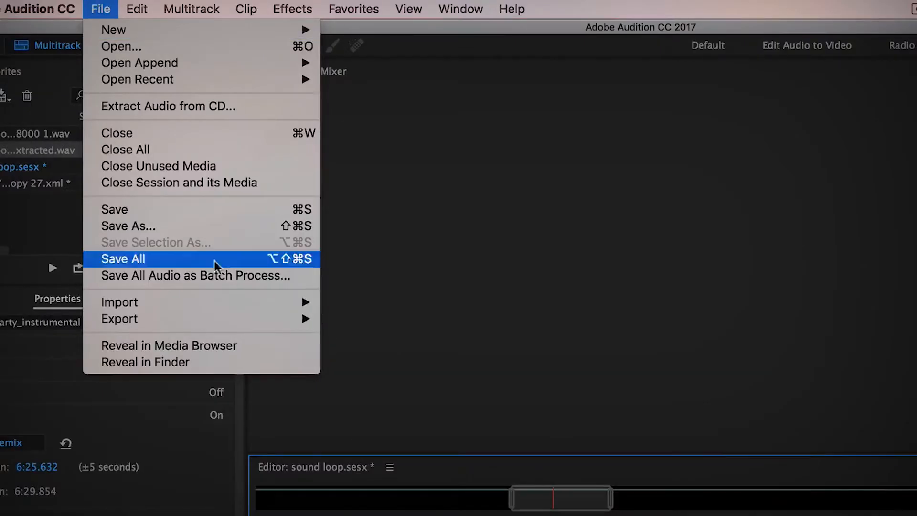
pyautogui.moveTo(248, 319)
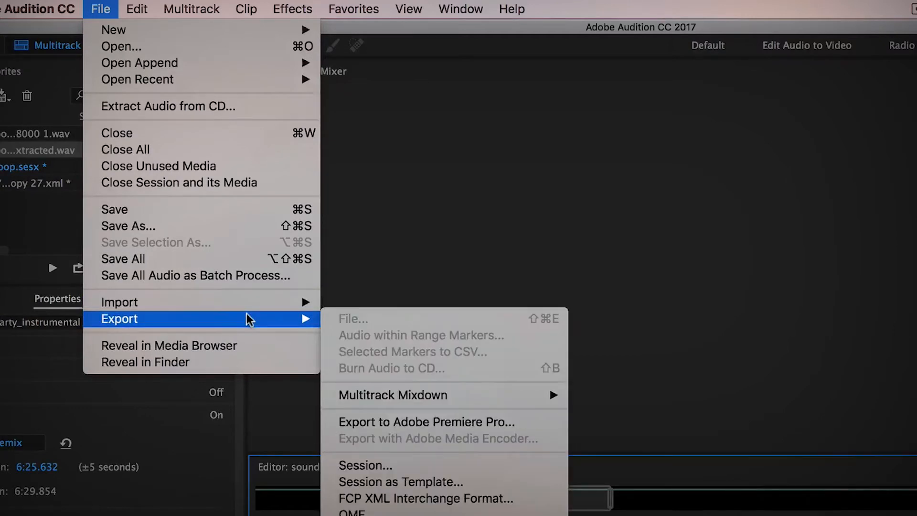
pyautogui.click(423, 422)
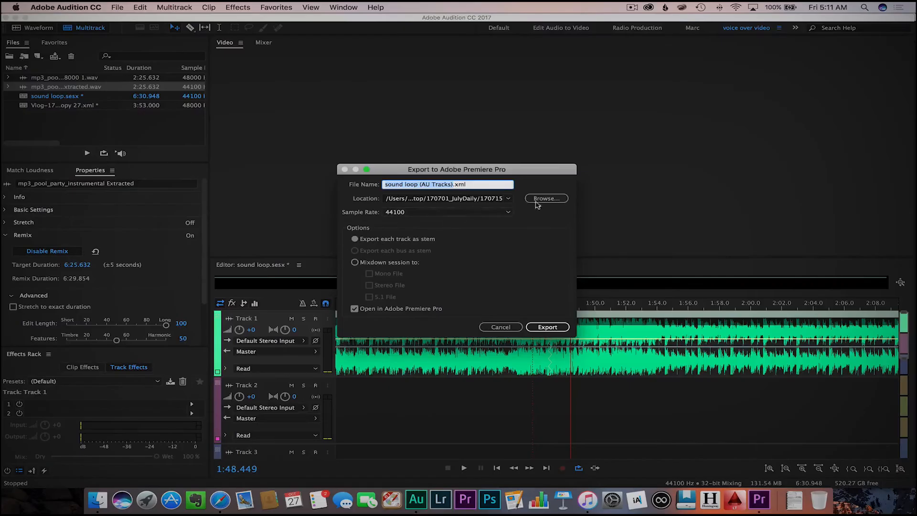
pyautogui.click(778, 349)
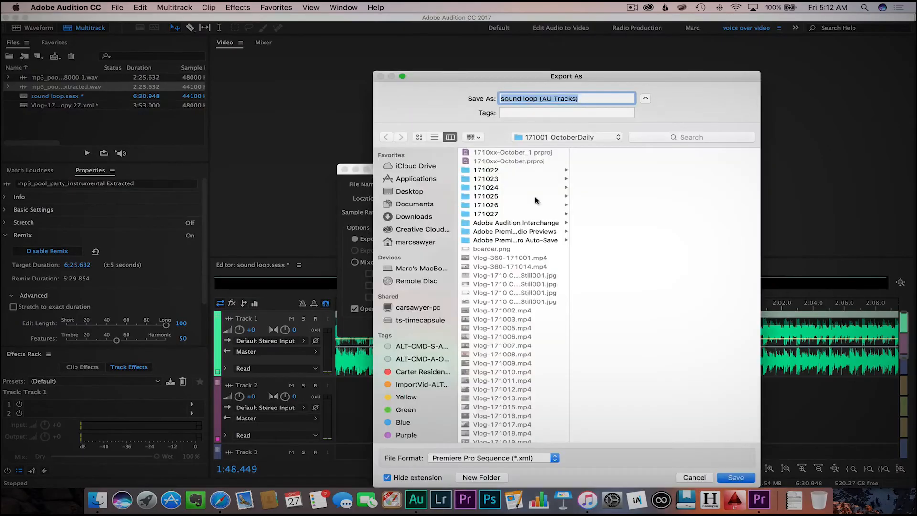
pyautogui.click(508, 214)
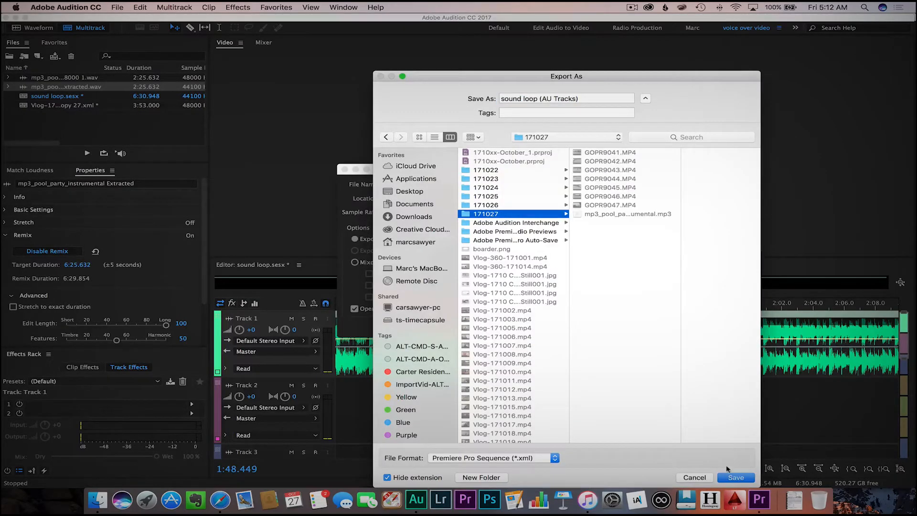
pyautogui.click(736, 478)
pyautogui.click(552, 329)
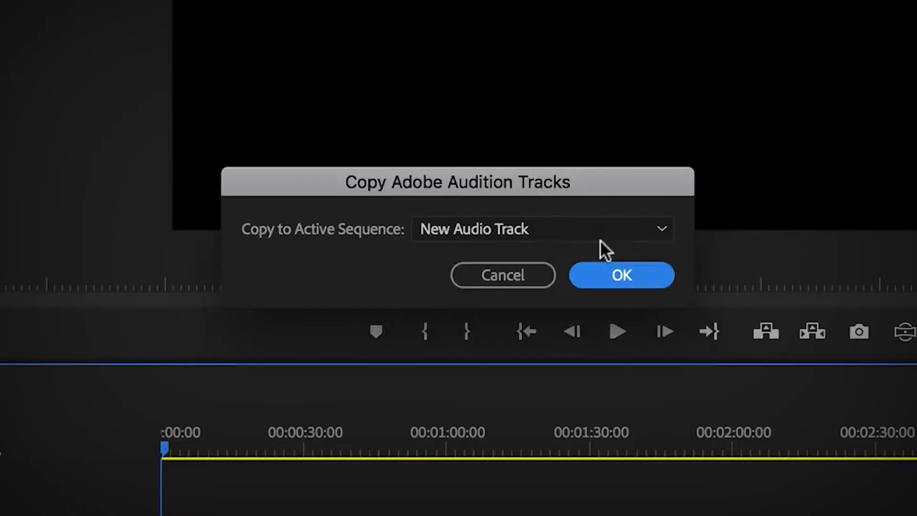
pyautogui.click(605, 275)
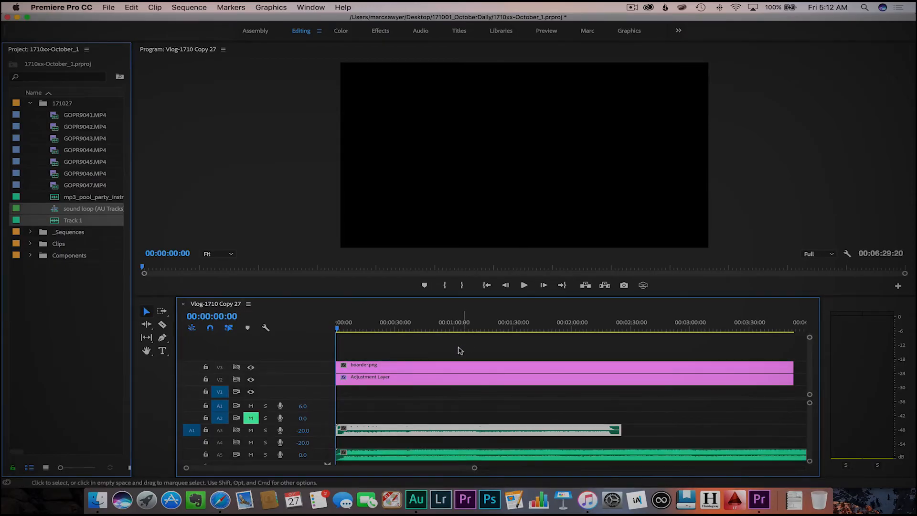
# - Play the sequence briefly near the end of the original music clip on A3 to check the audio
pyautogui.click(614, 324)
pyautogui.press('space')
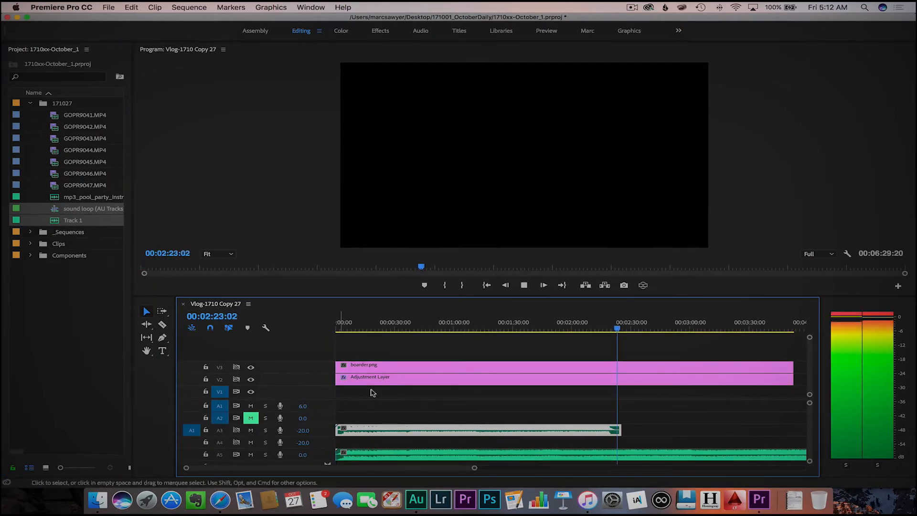
pyautogui.press('space')
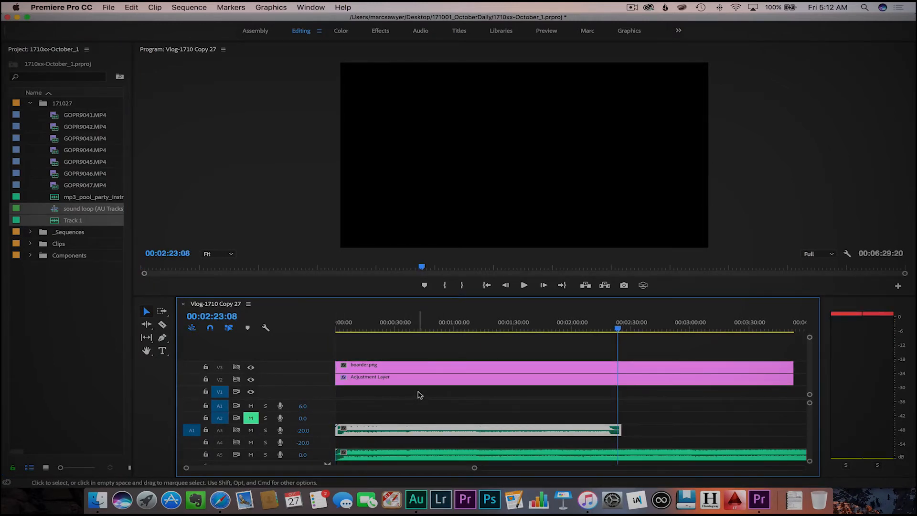
# - Delete the original shorter music clip from track A3 and save the project
pyautogui.press('Delete')
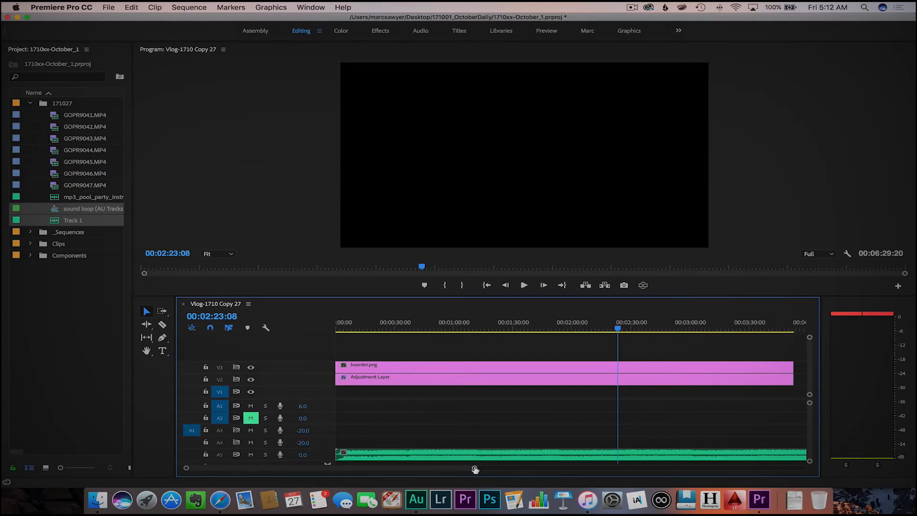
pyautogui.moveTo(475, 469); pyautogui.dragTo(600, 476)
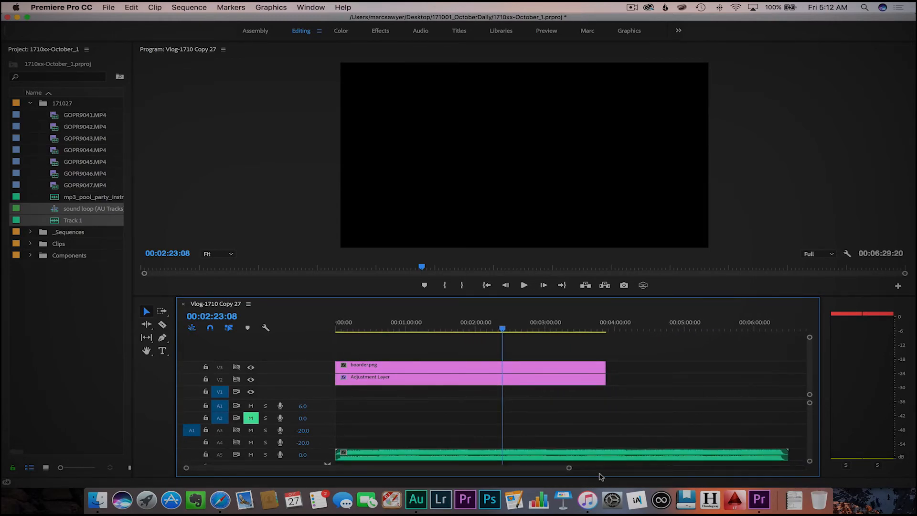
pyautogui.click(108, 7)
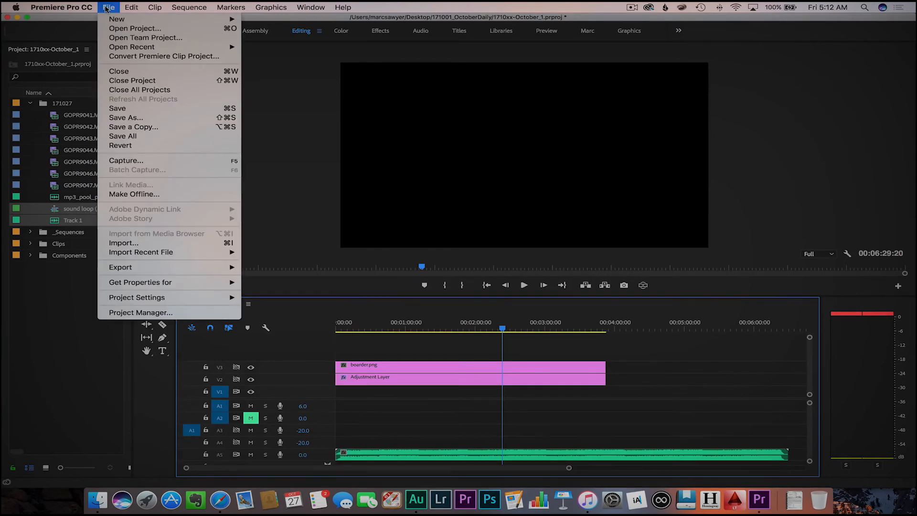
pyautogui.click(127, 108)
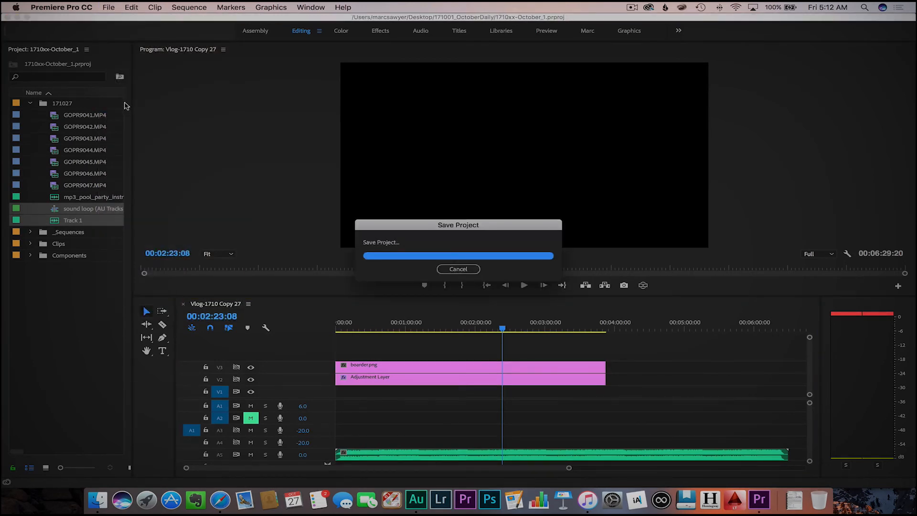